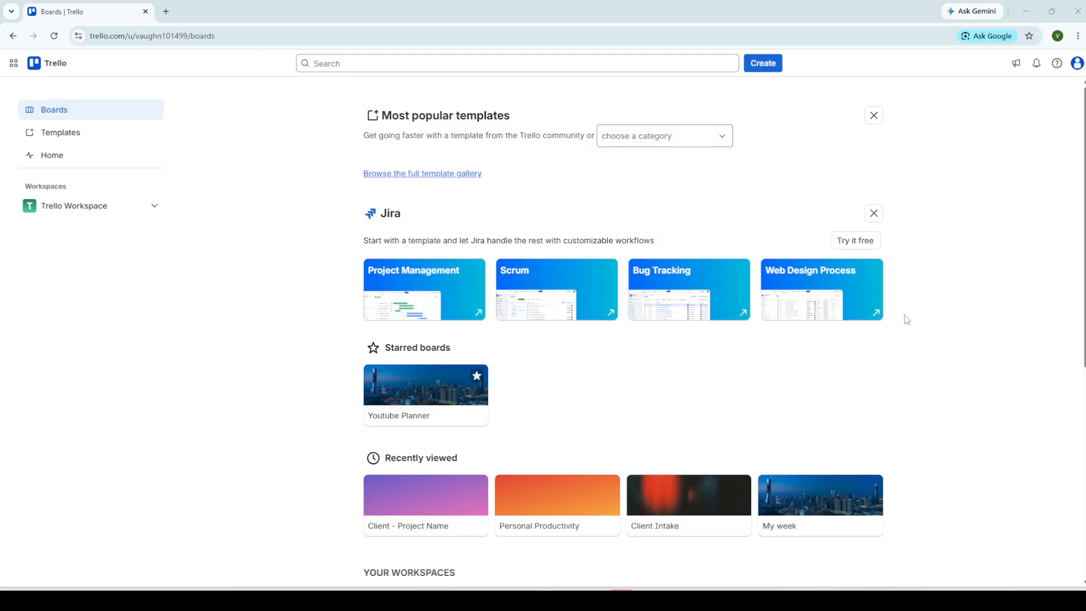
# - Look through the boards in Trello Workspace and open the first Business Checklist board
pyautogui.scroll(-7, 907, 320)
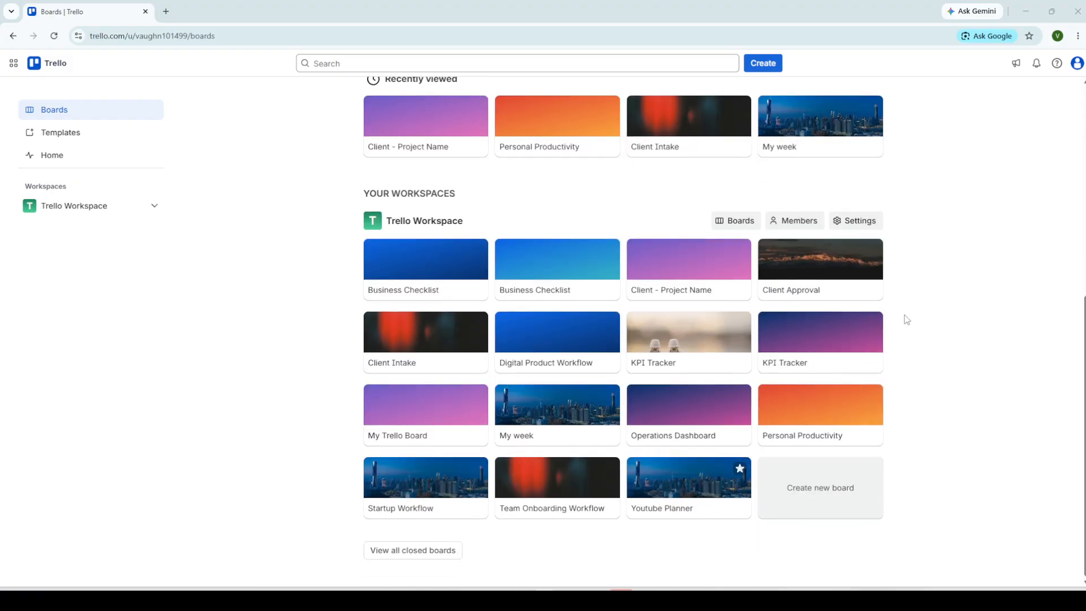
pyautogui.scroll(7, 907, 319)
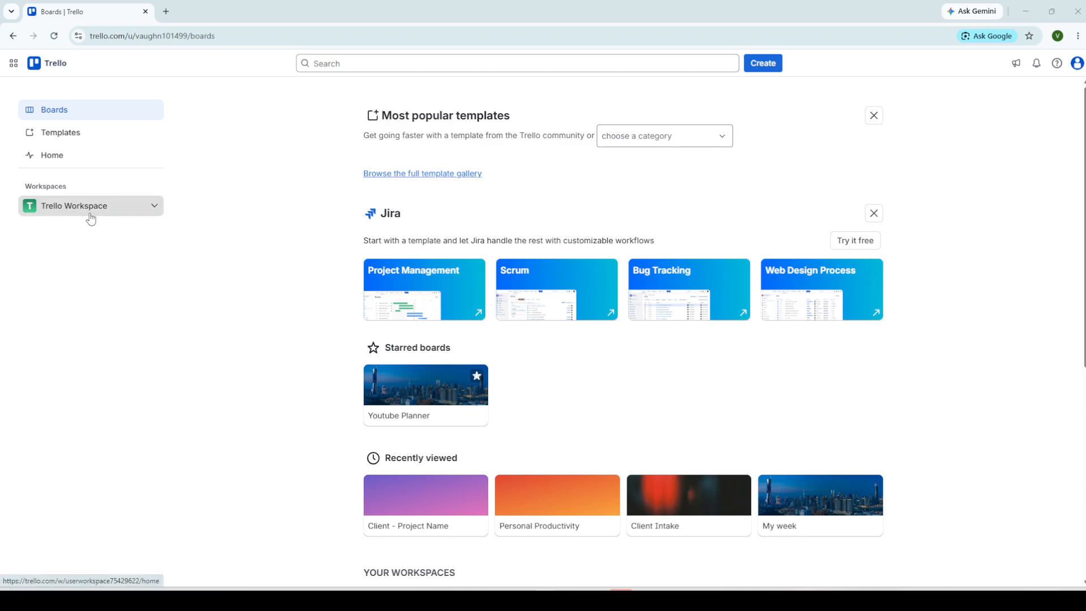
pyautogui.click(141, 206)
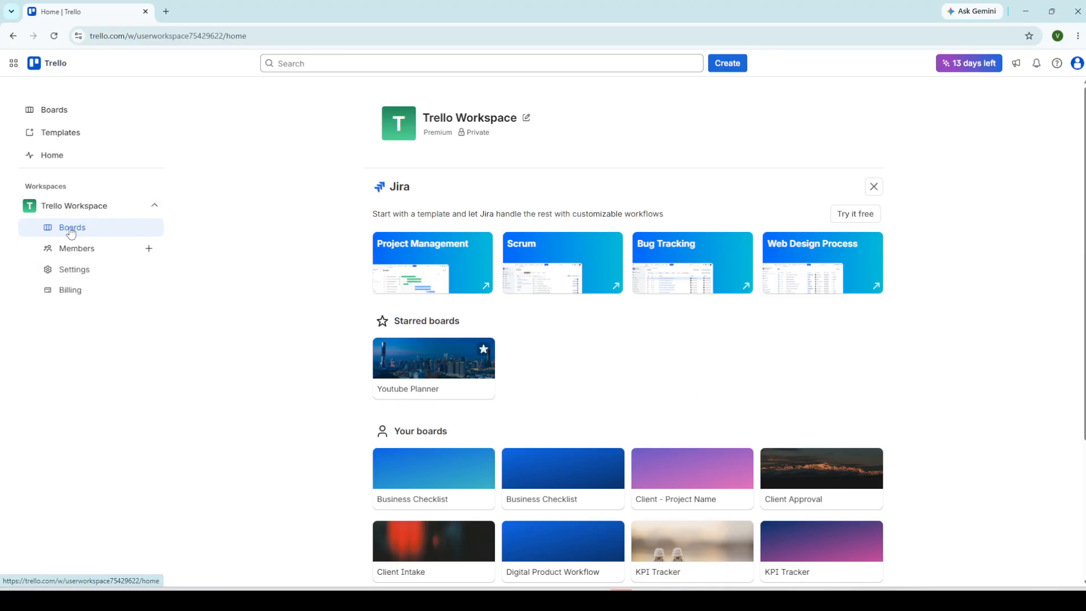
pyautogui.scroll(-3, 580, 309)
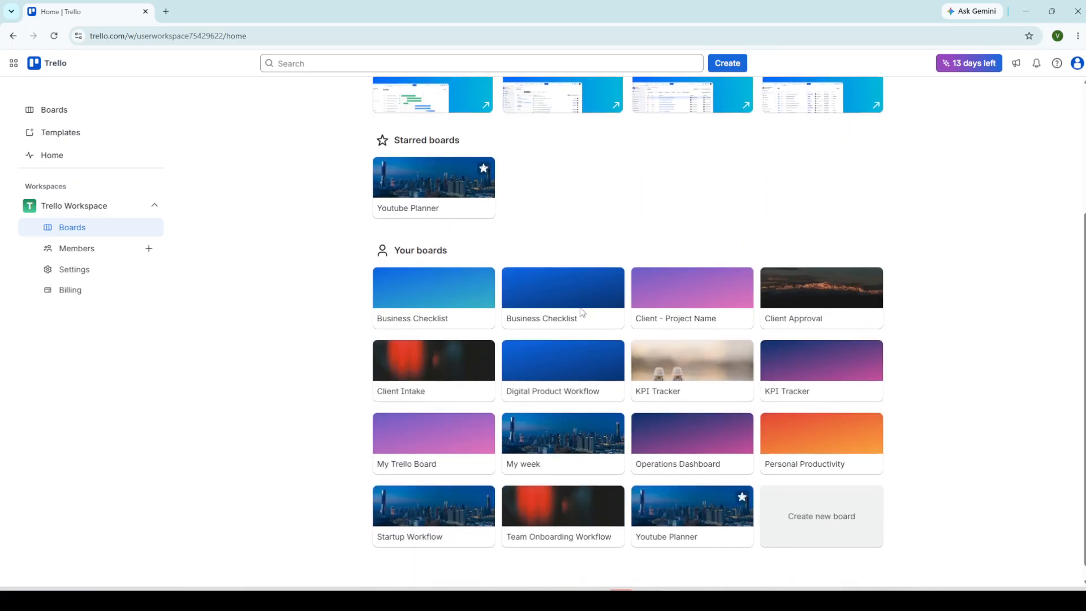
pyautogui.scroll(3, 607, 313)
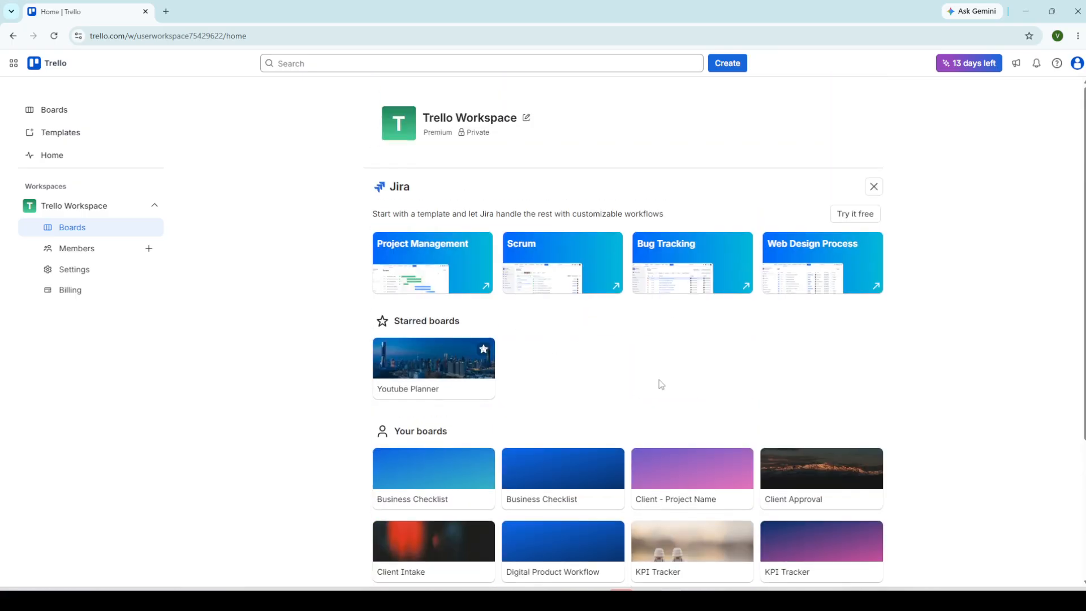
pyautogui.scroll(-3, 628, 373)
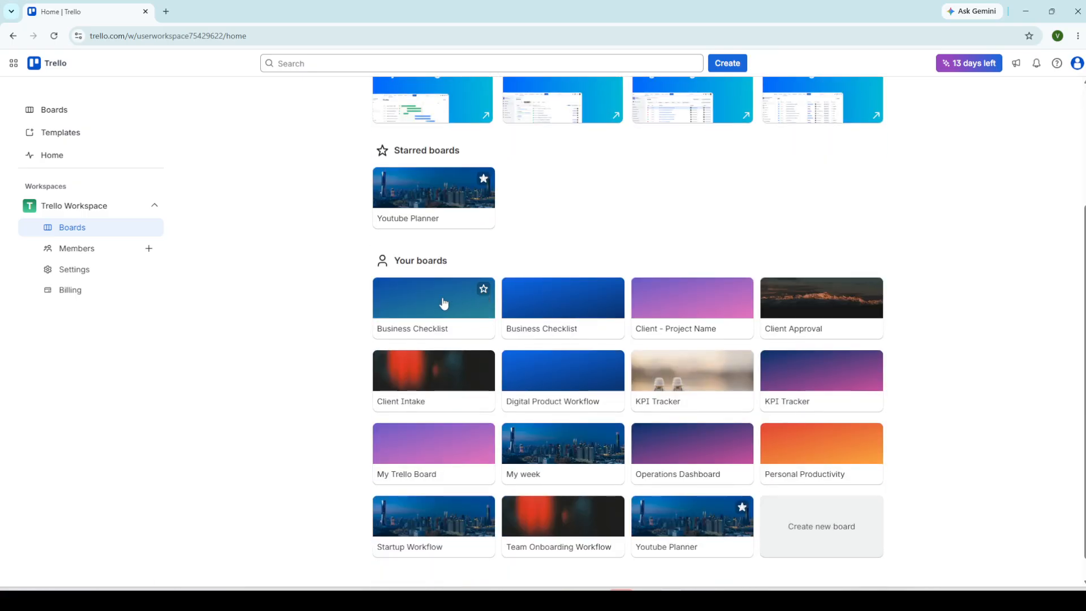
pyautogui.click(443, 304)
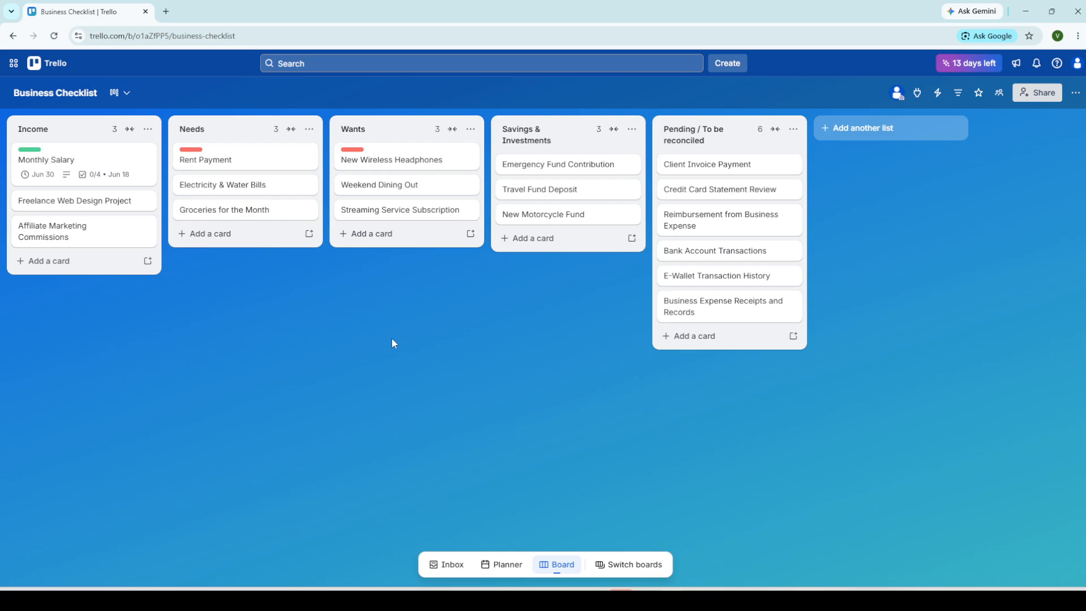
# - Create a new blank board titled "Board name" with the blurred red-and-black photo background, trying other backgrounds first
pyautogui.click(728, 72)
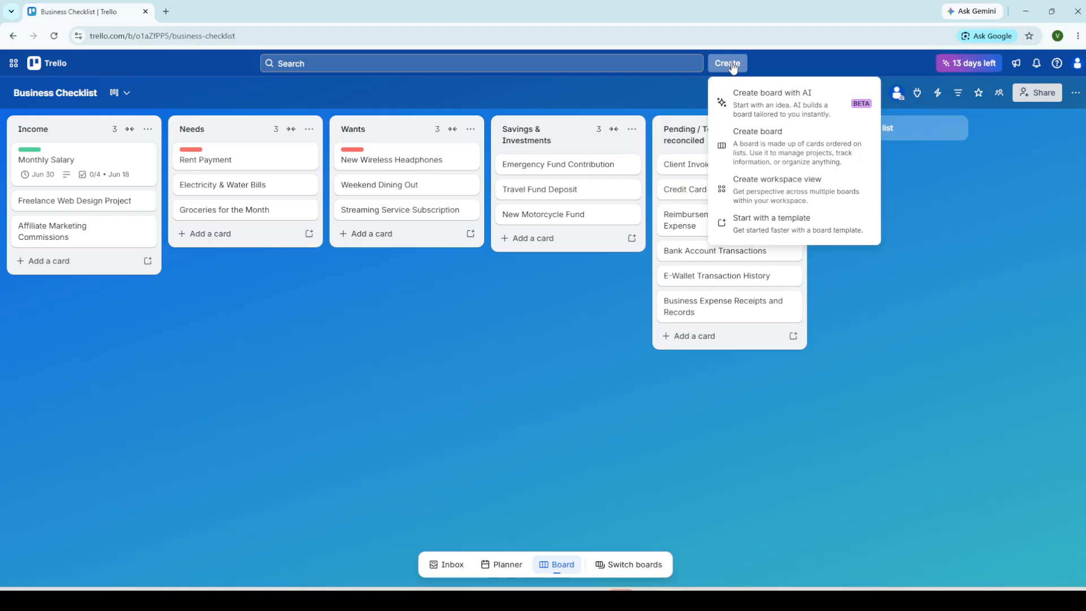
pyautogui.click(771, 148)
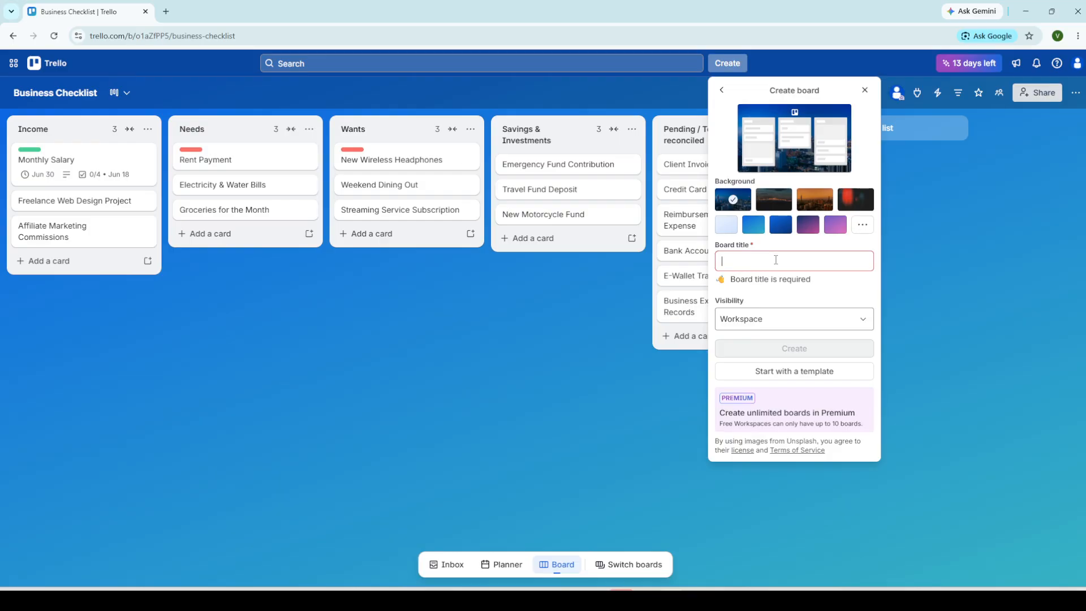
pyautogui.write('Board')
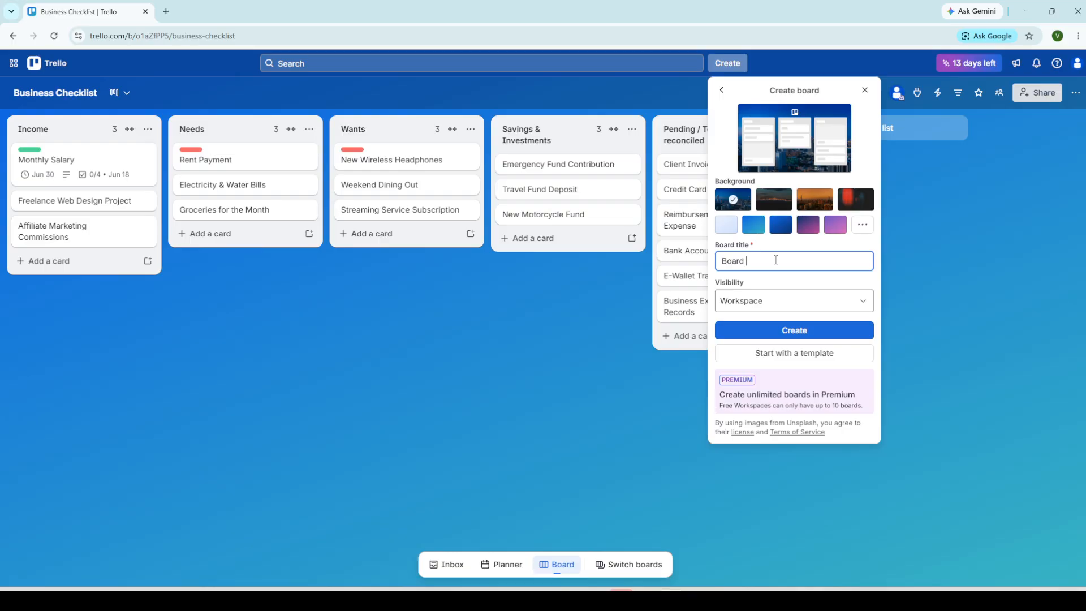
pyautogui.write(' name')
pyautogui.click(777, 211)
pyautogui.click(819, 205)
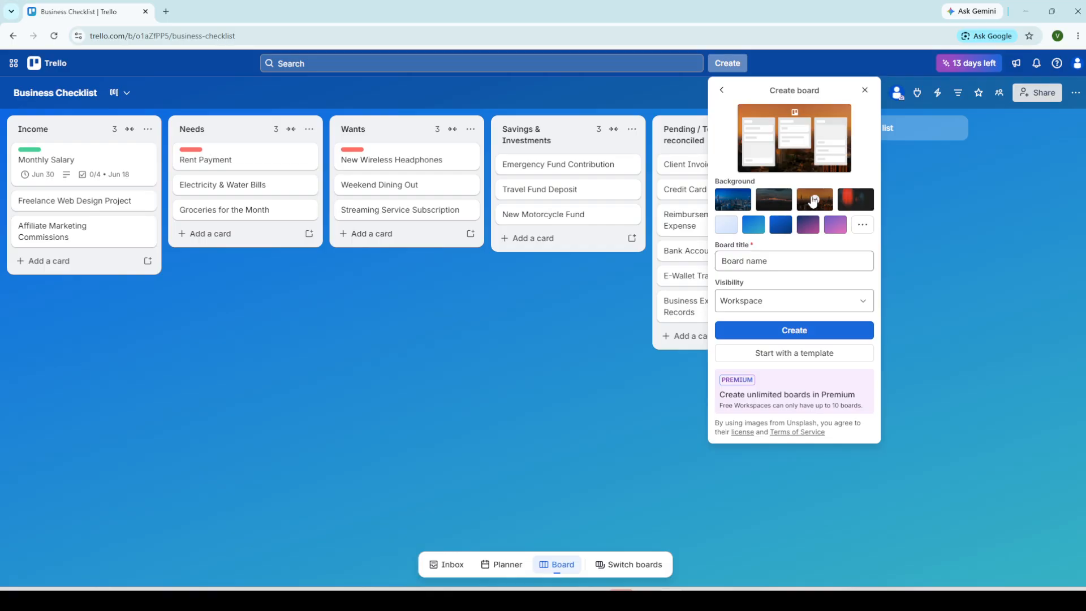
pyautogui.click(841, 204)
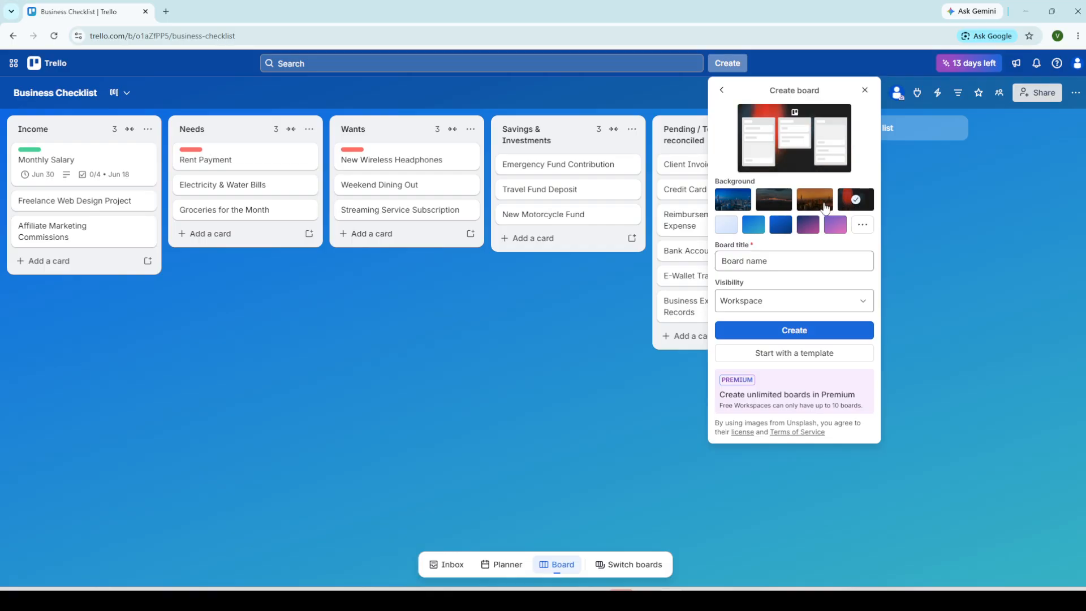
pyautogui.click(823, 205)
pyautogui.click(843, 204)
pyautogui.click(781, 330)
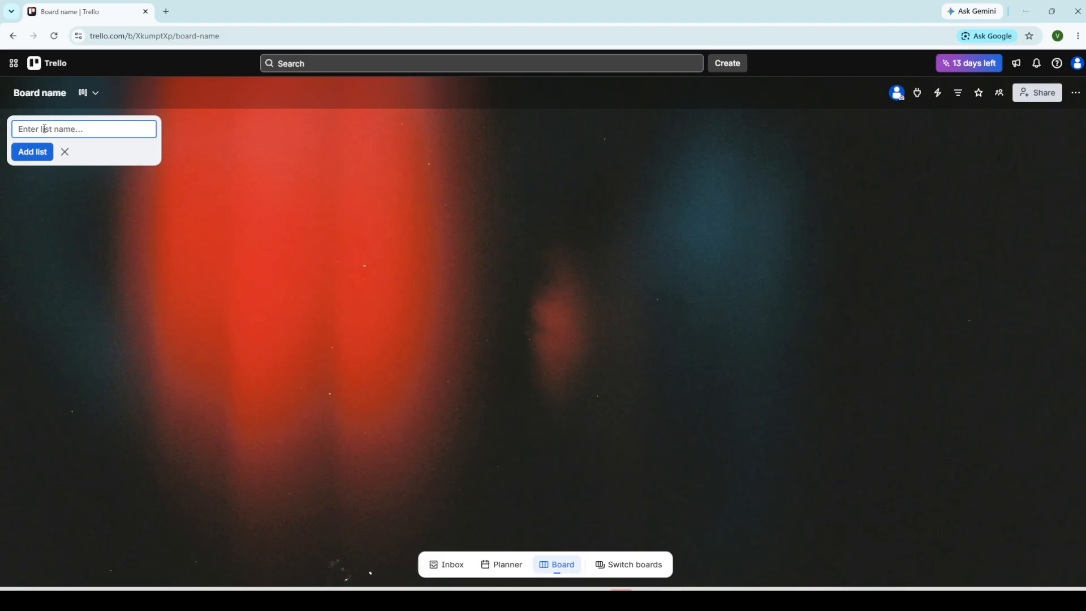
# - Add three lists named "To do", "doing" and "done" to the new board
pyautogui.write('To do')
pyautogui.press('Return')
pyautogui.write('d')
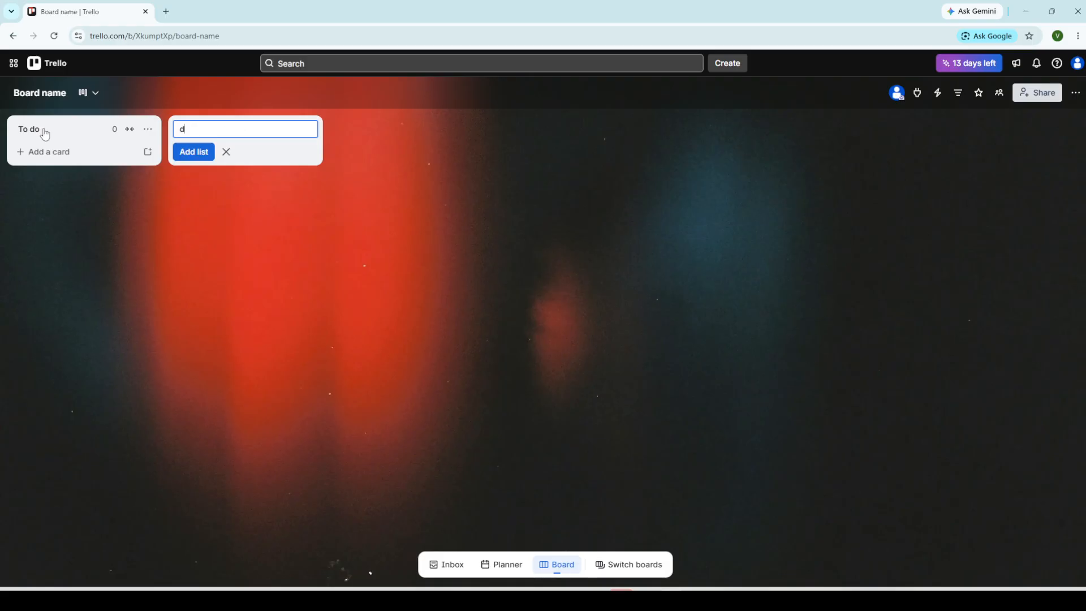
pyautogui.write('oing')
pyautogui.press('Return')
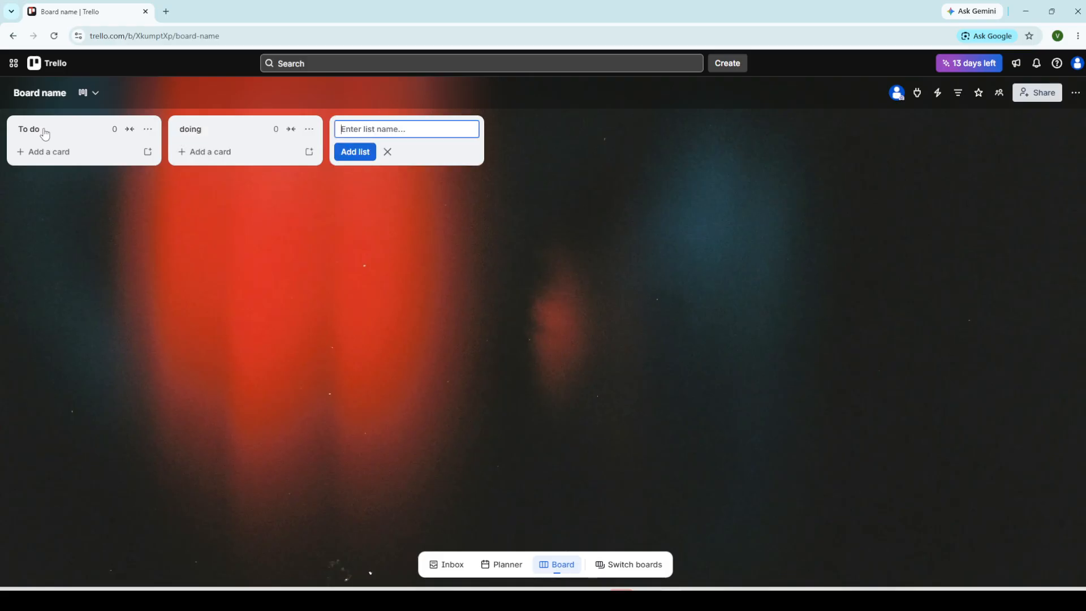
pyautogui.write('done')
pyautogui.press('Return')
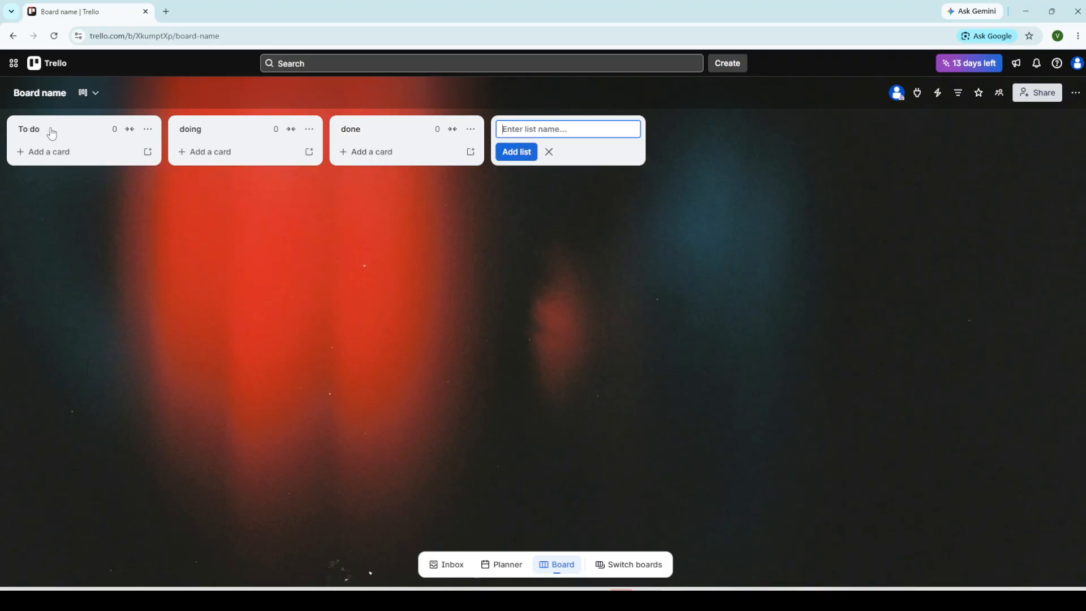
pyautogui.click(324, 245)
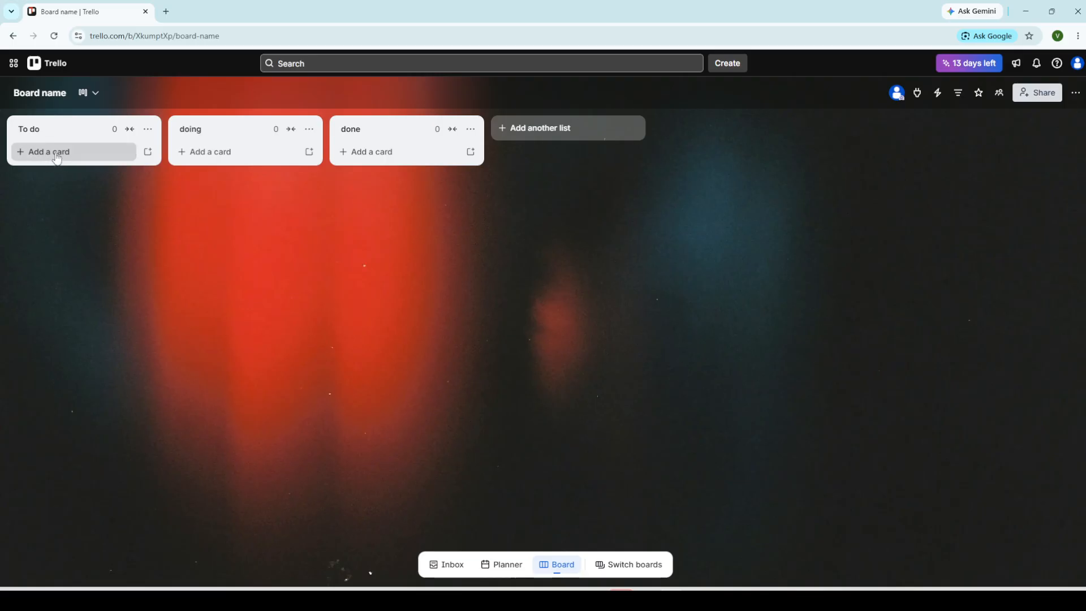
# - Add a card titled "Draft landing page copy" to the To do list
pyautogui.click(57, 158)
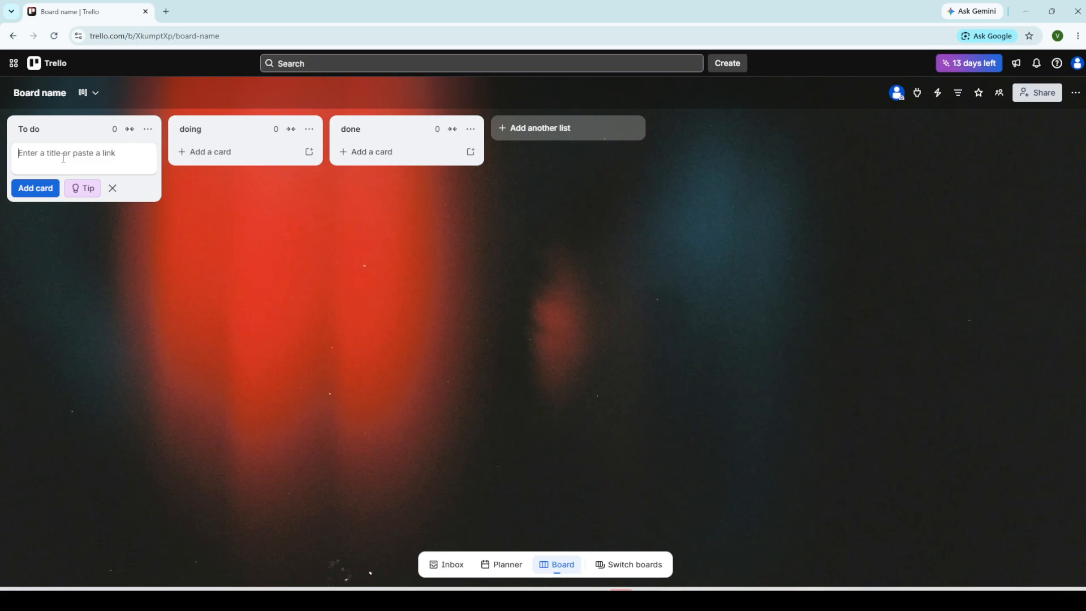
pyautogui.write('Draft landing page copy')
pyautogui.press('Return')
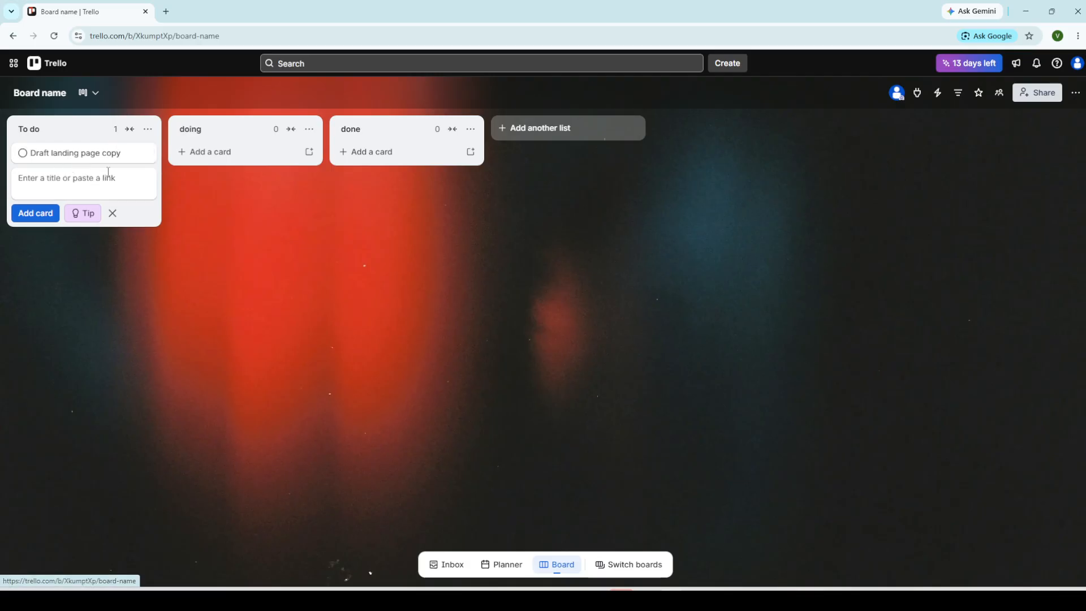
pyautogui.click(154, 252)
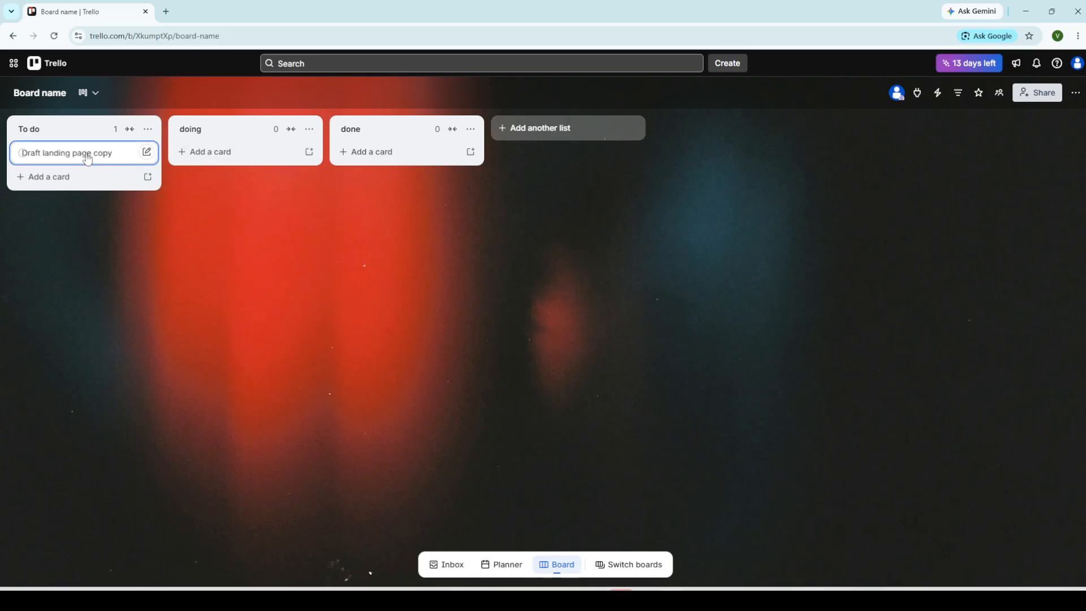
# - Move the "Draft landing page copy" card from To do to the doing list and on to the done list
pyautogui.moveTo(89, 155); pyautogui.dragTo(110, 158)
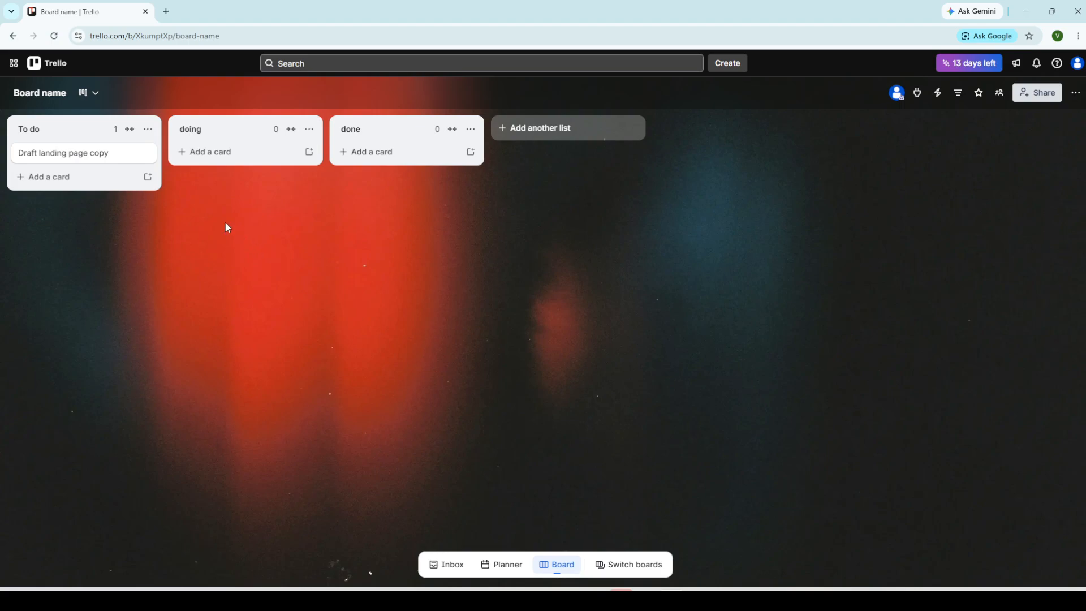
pyautogui.moveTo(101, 153); pyautogui.dragTo(237, 164)
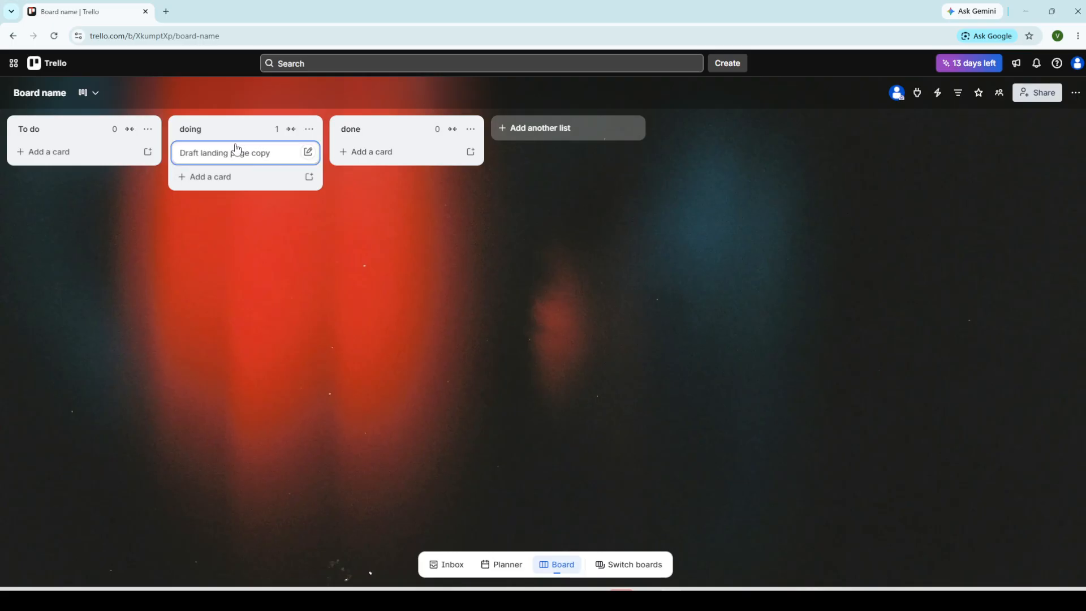
pyautogui.moveTo(237, 153); pyautogui.dragTo(361, 162)
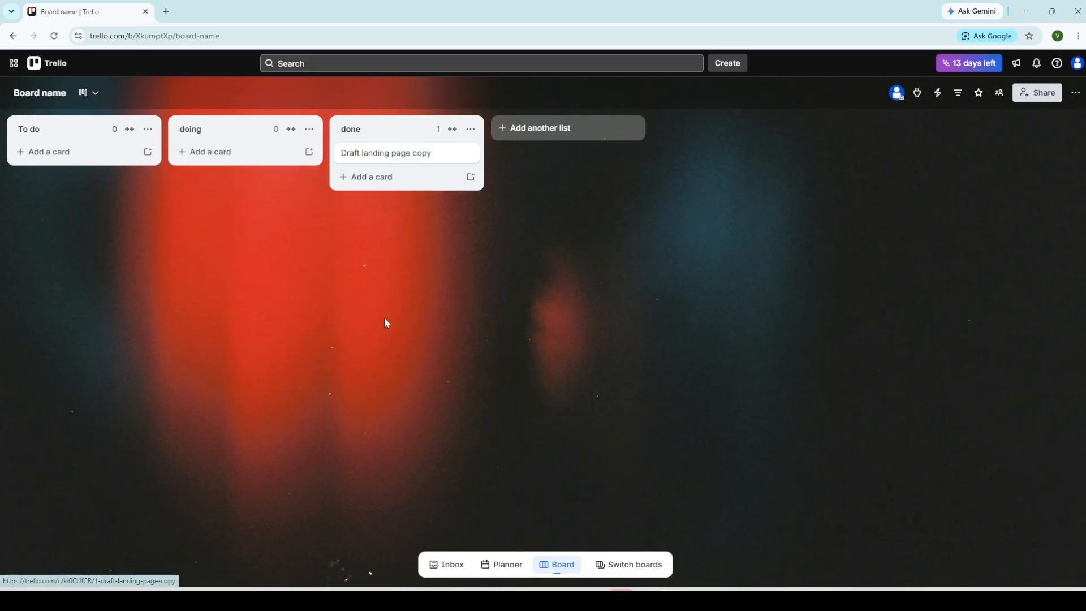